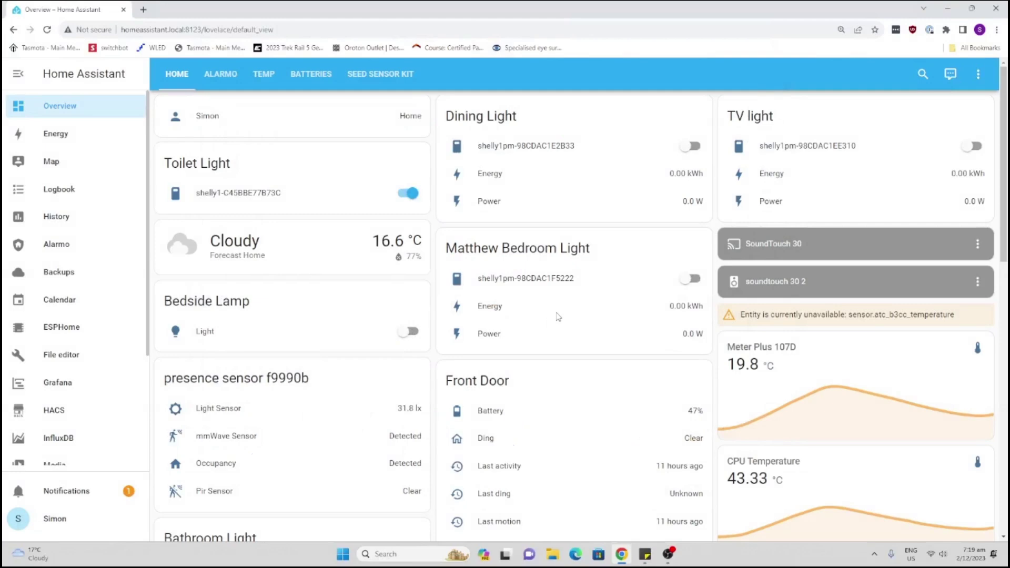
# Go to Settings > Automations & scenes > Blueprints to list the five installed blueprints
pyautogui.scroll(-10, 558, 317)
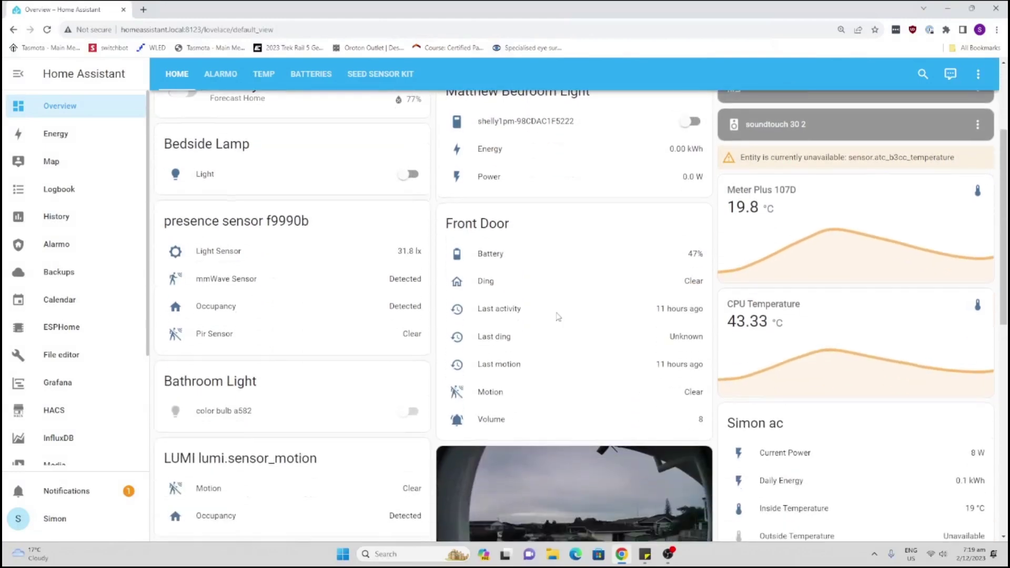
pyautogui.scroll(-2, 558, 317)
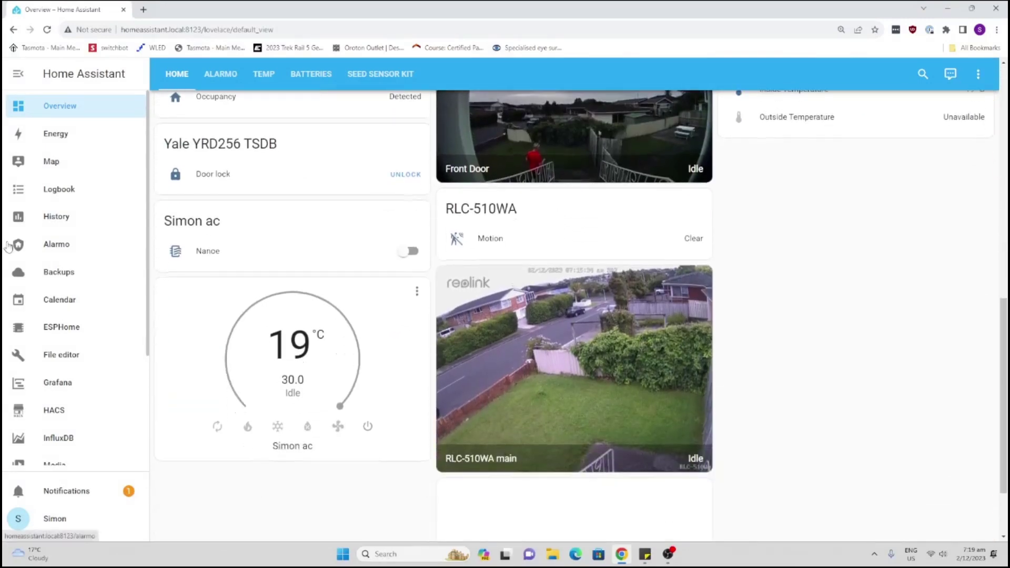
pyautogui.scroll(-3, 66, 280)
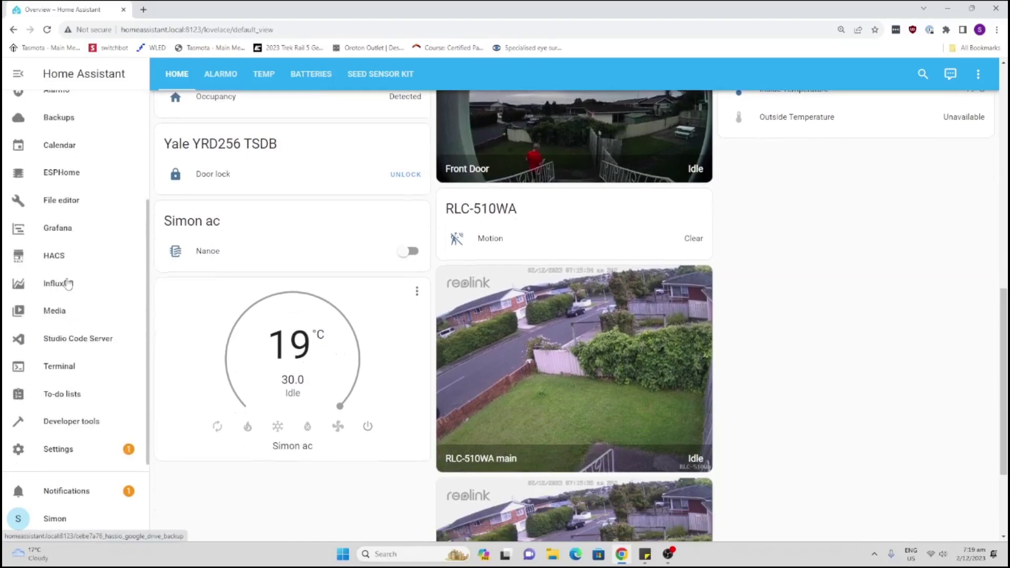
pyautogui.click(75, 451)
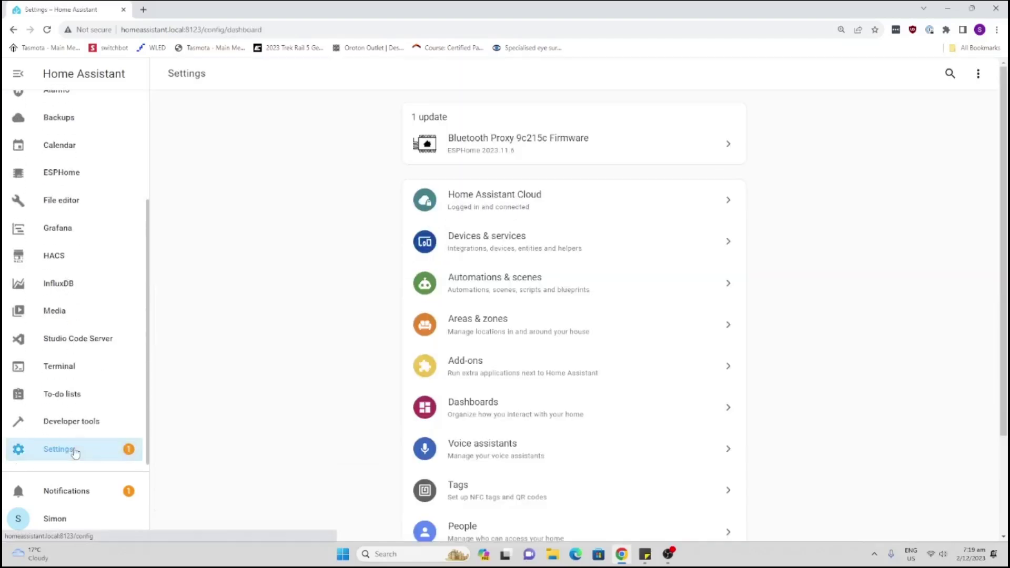
pyautogui.click(517, 291)
pyautogui.click(658, 75)
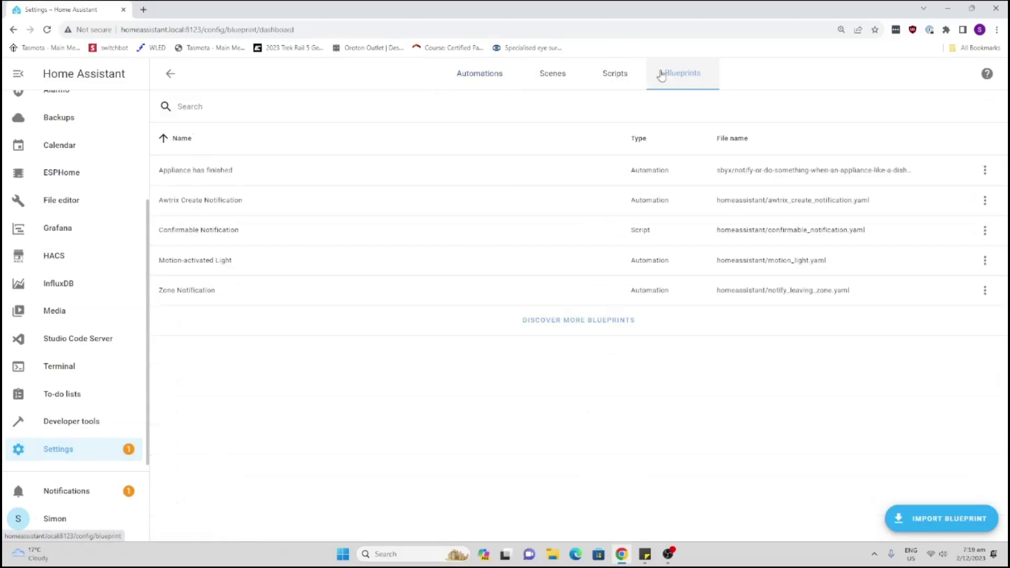
# Search the community blueprint forum for 'low battery', correcting the misspelled query
pyautogui.click(597, 329)
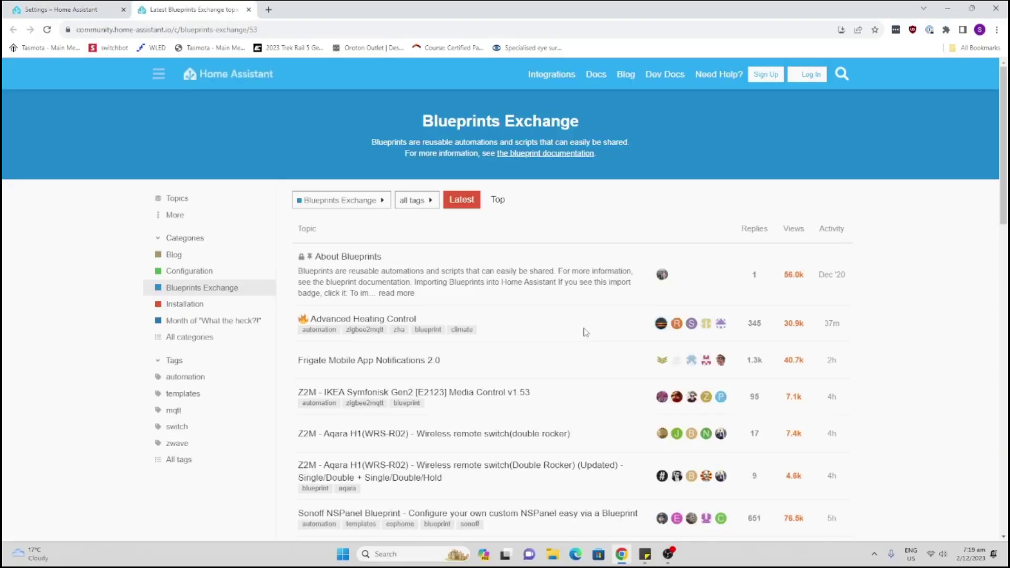
pyautogui.click(841, 74)
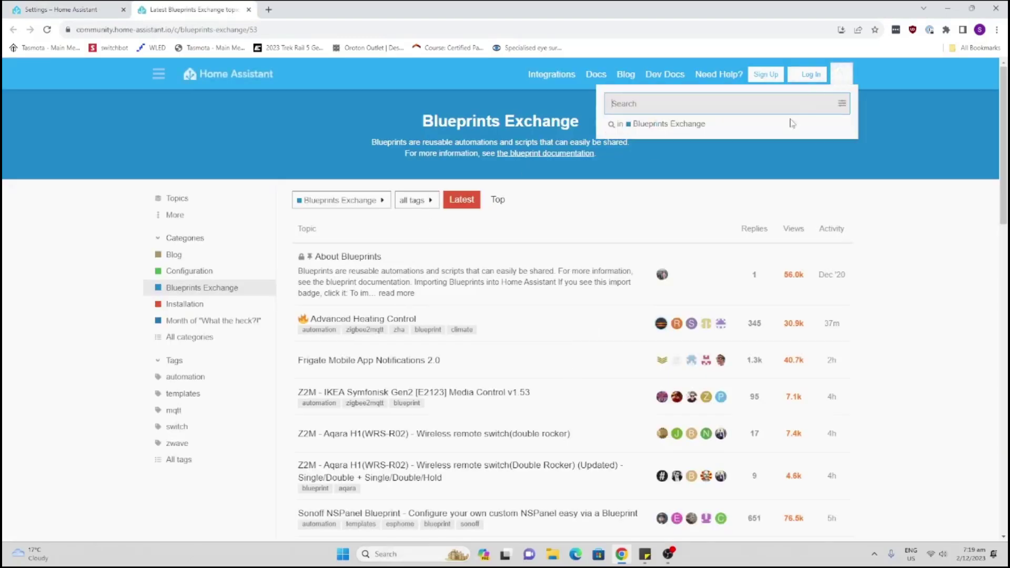
pyautogui.write('low abt')
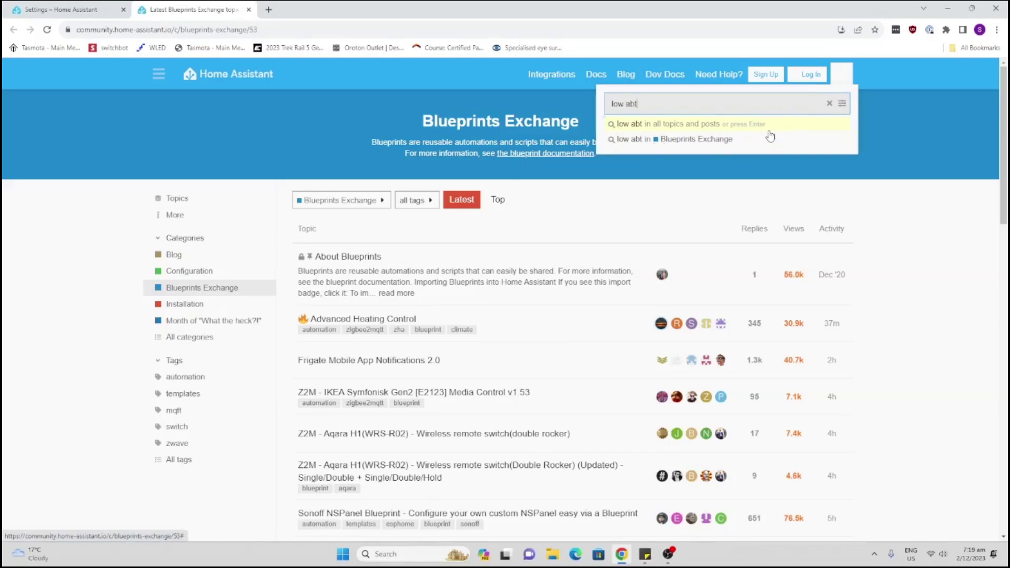
pyautogui.write('tery')
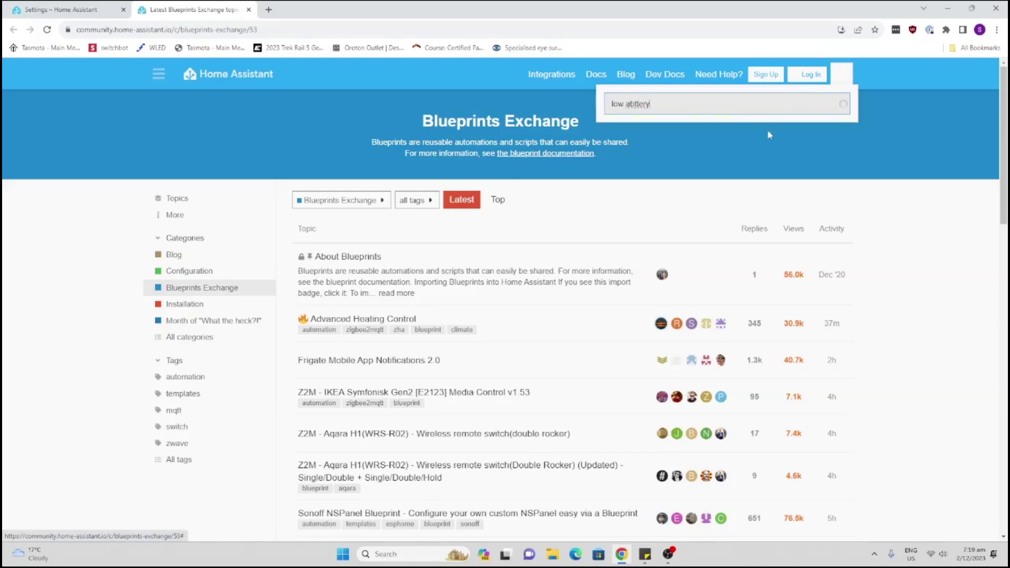
pyautogui.moveTo(693, 101); pyautogui.dragTo(628, 108)
pyautogui.write('battery')
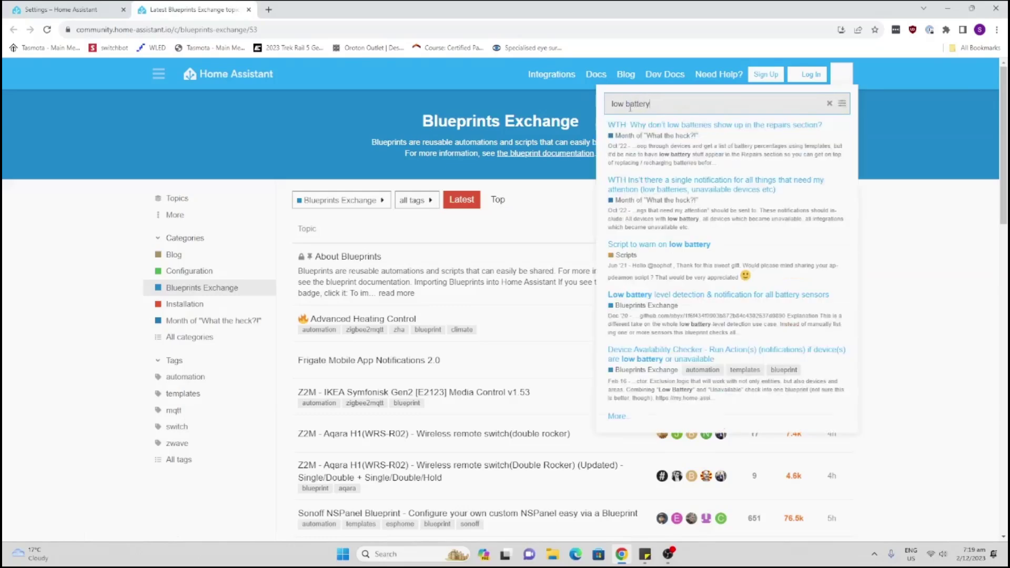
# Open the low battery level detection topic and copy its GitHub Gist link
pyautogui.click(700, 298)
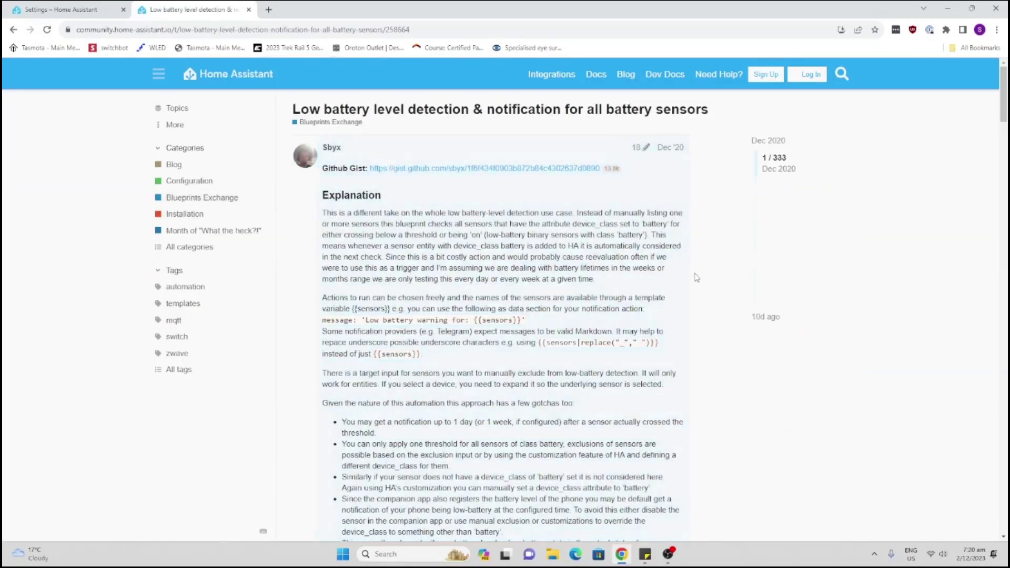
pyautogui.rightClick(531, 169)
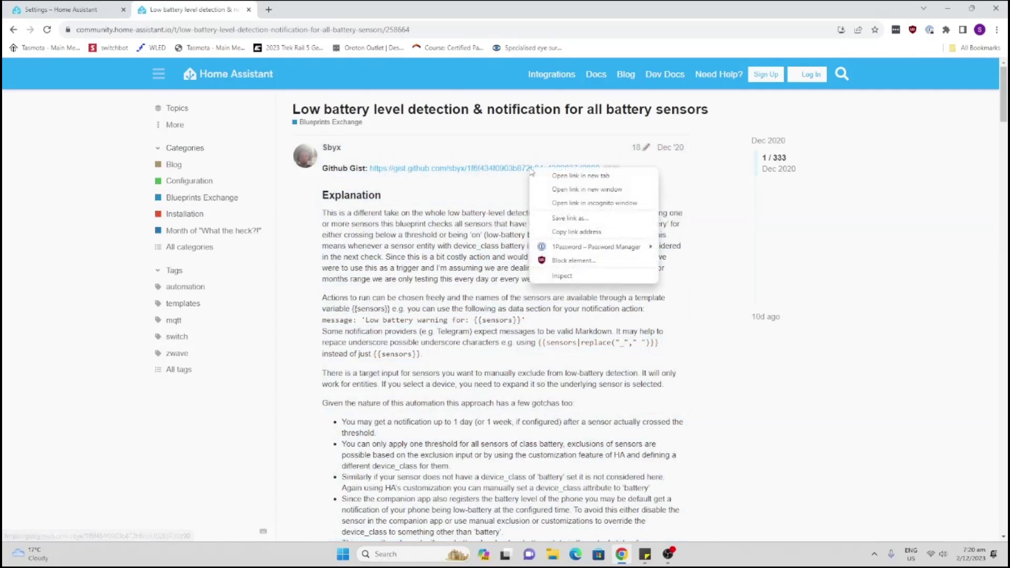
pyautogui.click(554, 232)
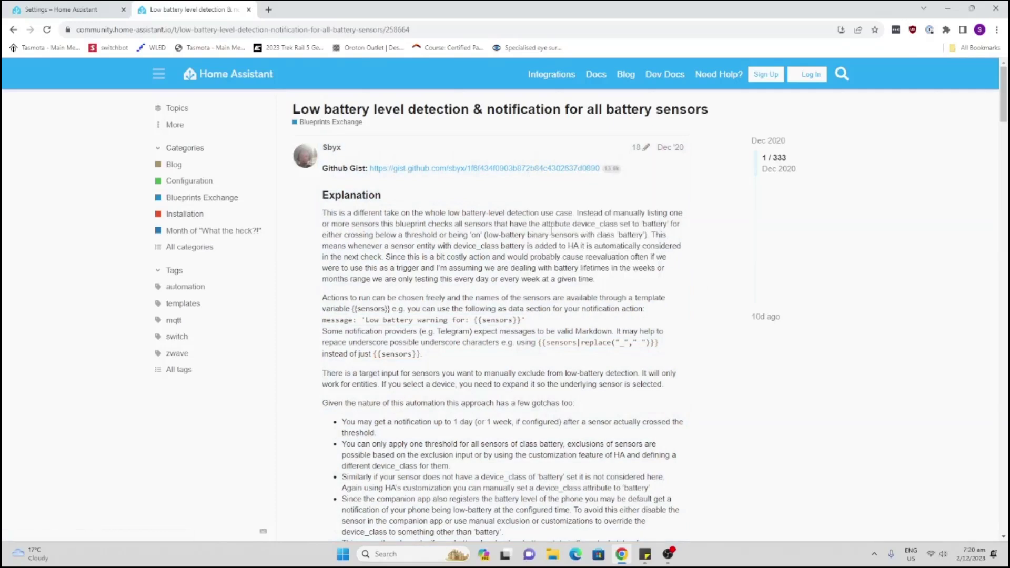
# Import the low battery blueprint from the pasted Gist URL and start an automation from it
pyautogui.click(79, 11)
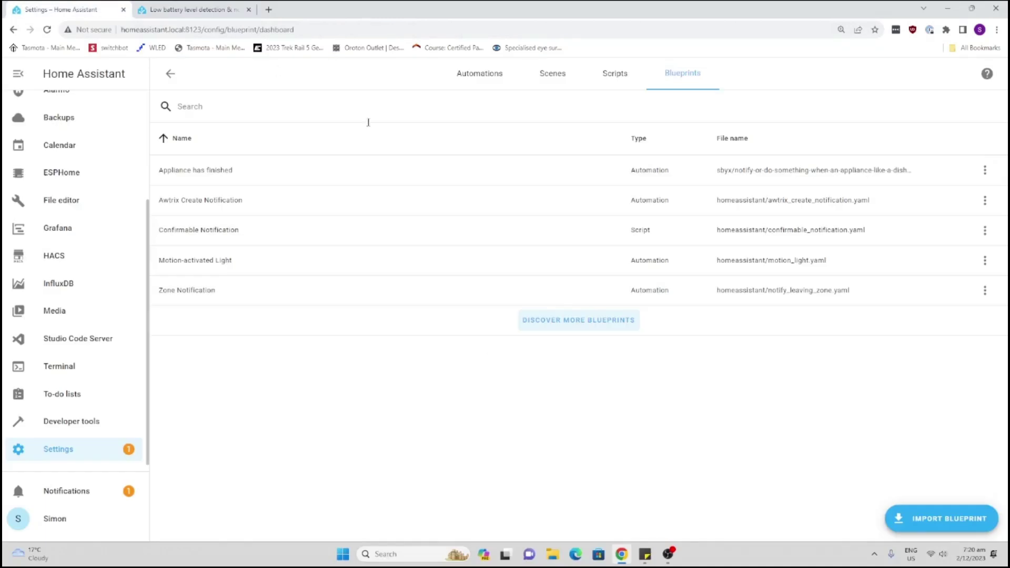
pyautogui.click(949, 525)
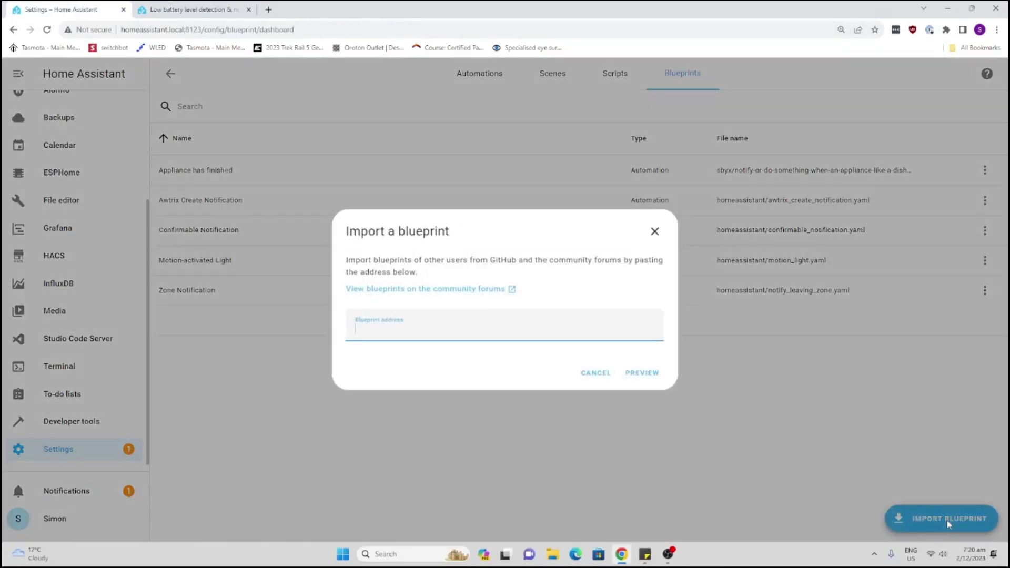
pyautogui.rightClick(470, 329)
pyautogui.click(495, 206)
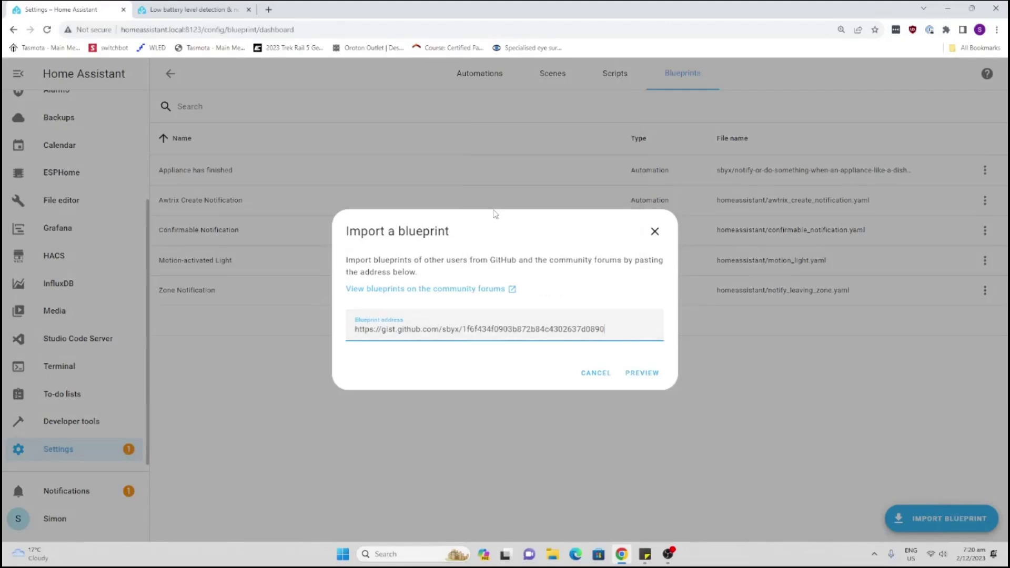
pyautogui.click(642, 373)
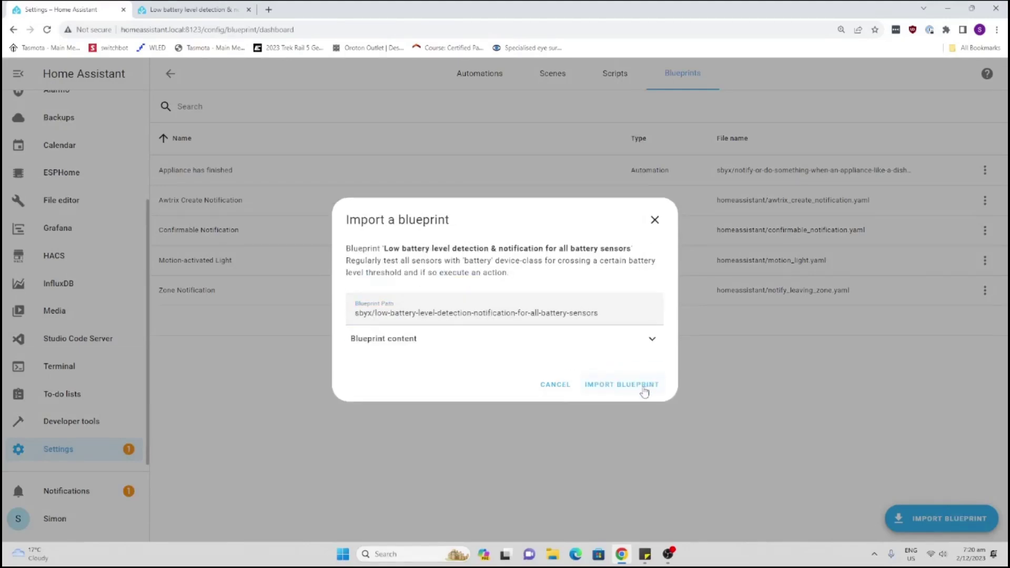
pyautogui.click(643, 388)
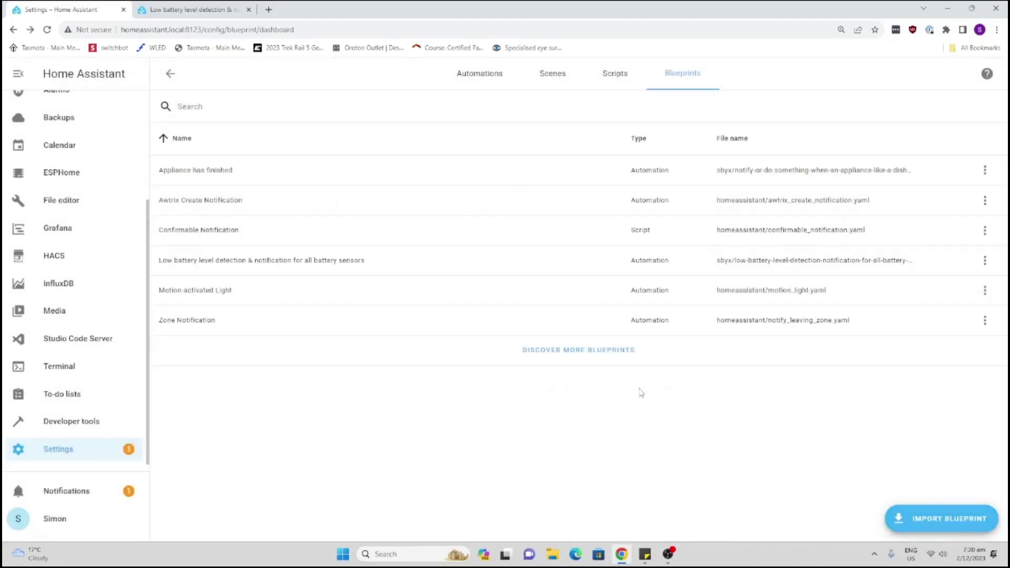
pyautogui.click(265, 266)
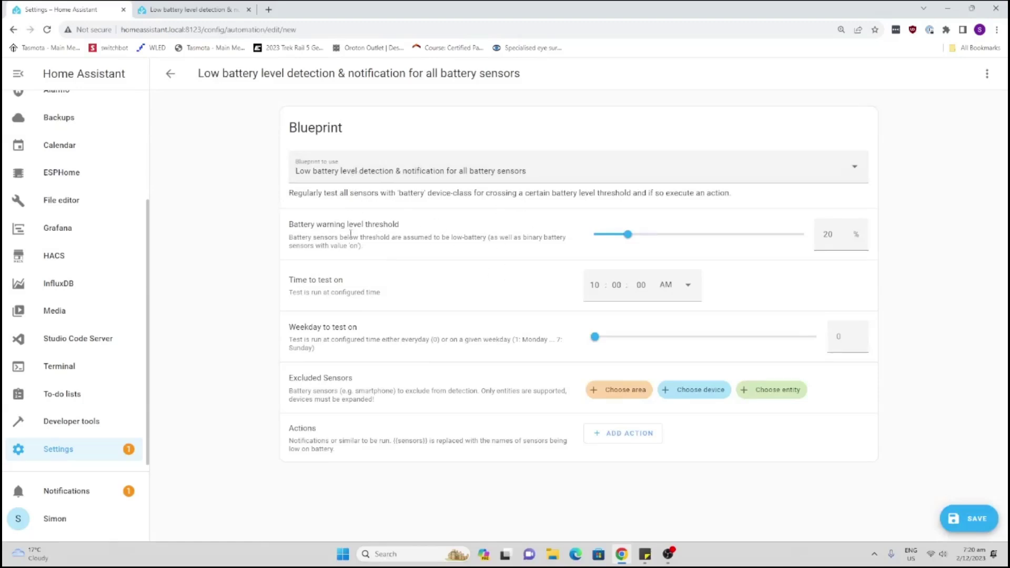
# Lower the battery warning threshold to 15% and set the test weekday, then go to HACS
pyautogui.moveTo(627, 235)
pyautogui.mouseDown()
pyautogui.moveTo(605, 239)
pyautogui.moveTo(650, 238)
pyautogui.moveTo(616, 239)
pyautogui.mouseUp()
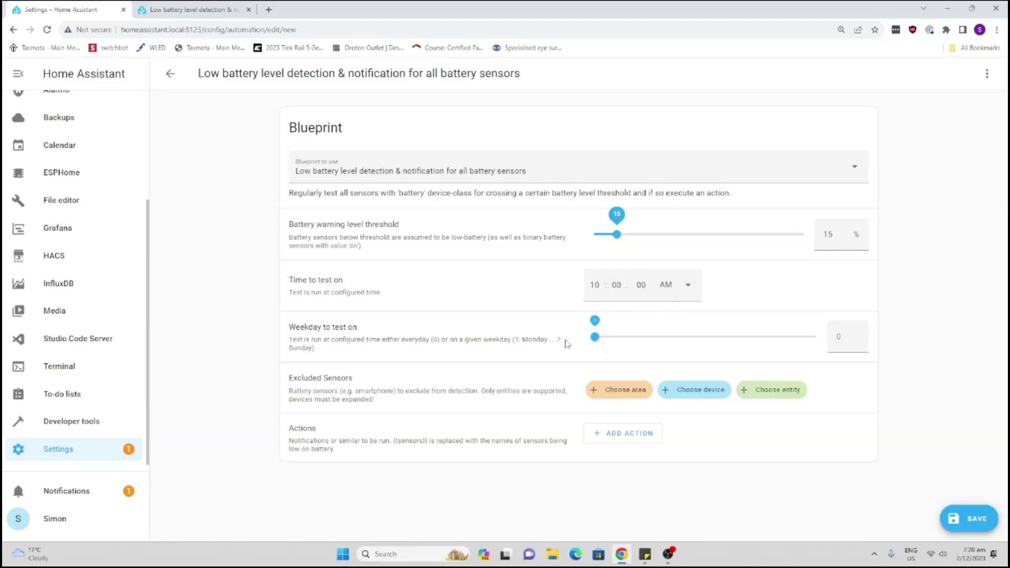
pyautogui.moveTo(597, 341)
pyautogui.moveTo(597, 341); pyautogui.dragTo(807, 341)
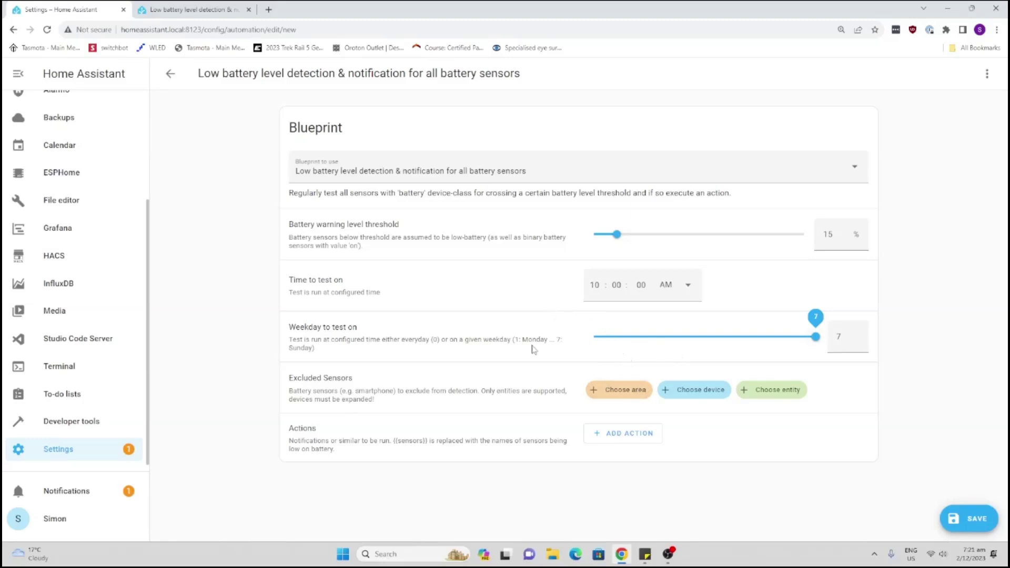
pyautogui.click(55, 256)
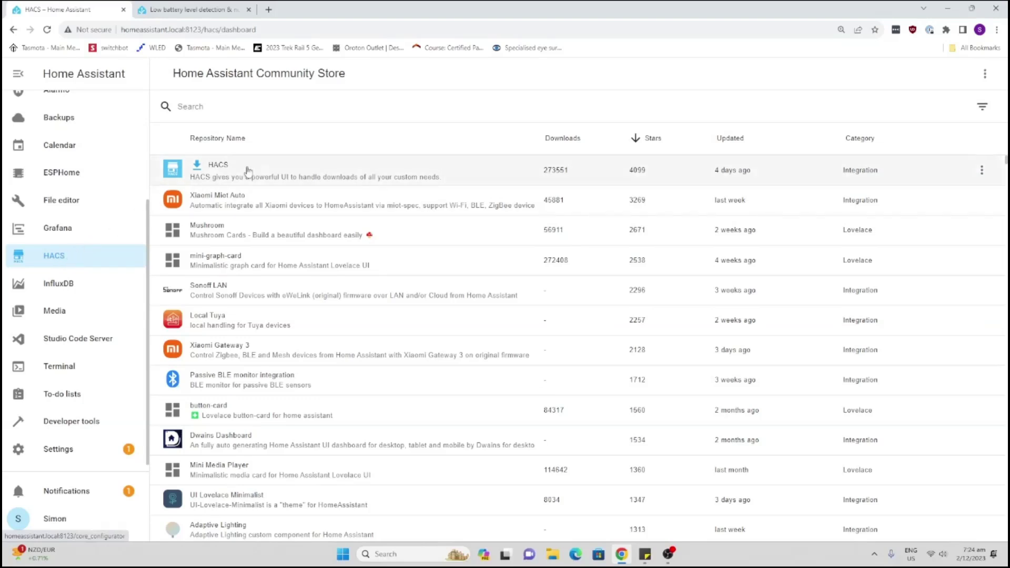
# Find Battery State Card via 'batter' in HACS, download v3.0.1, and reload the browser
pyautogui.click(242, 109)
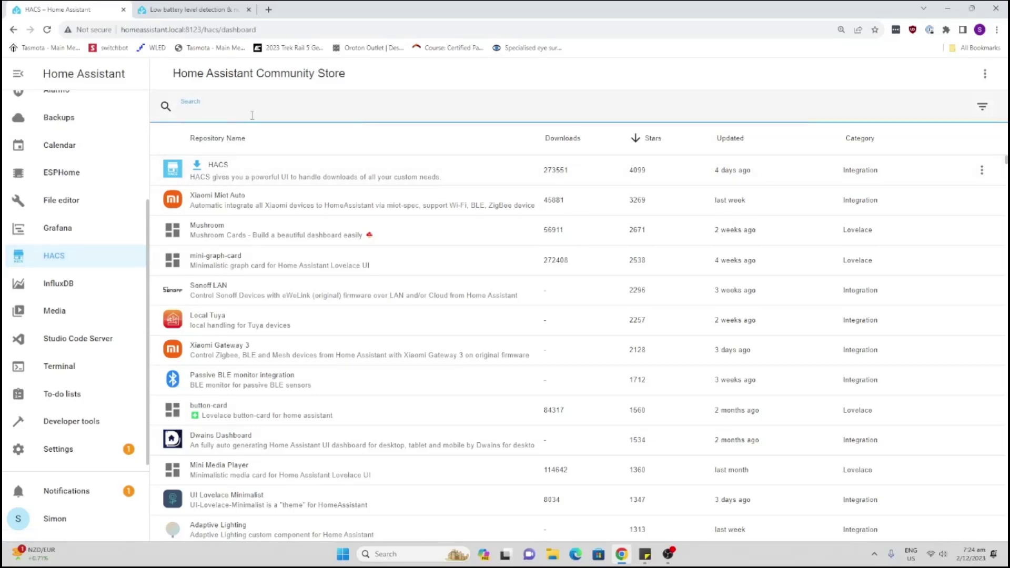
pyautogui.write('batter')
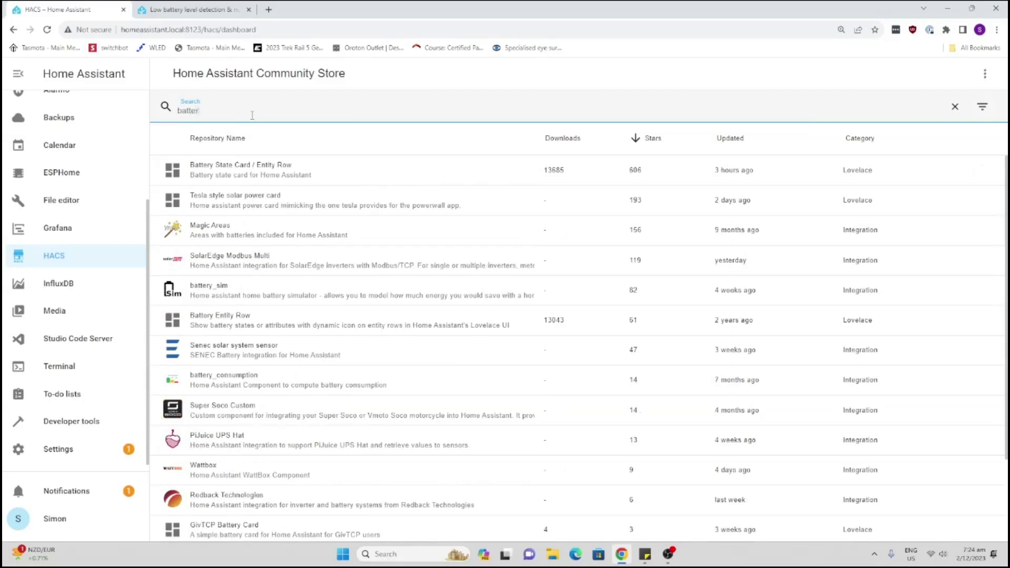
pyautogui.click(255, 167)
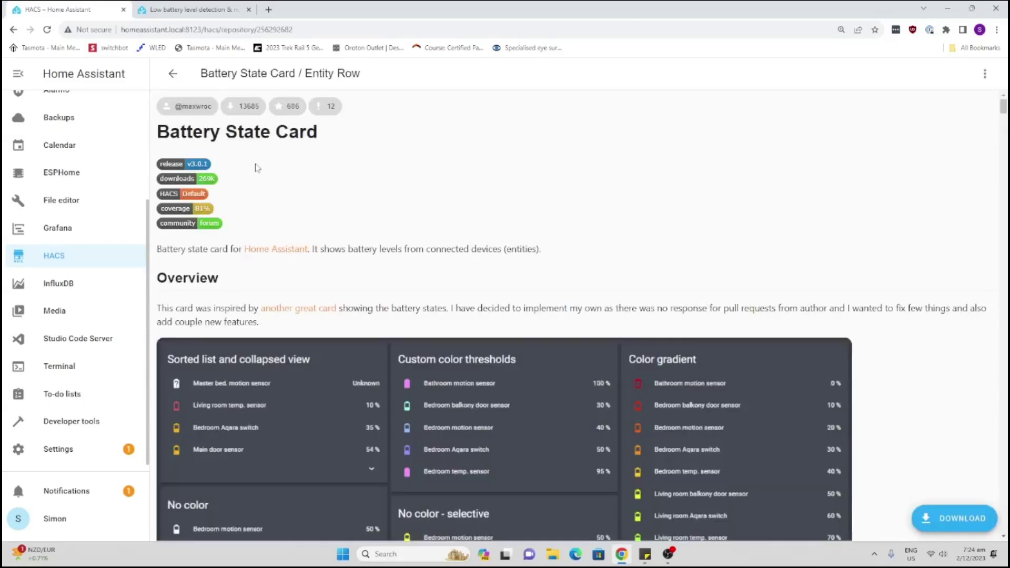
pyautogui.click(948, 519)
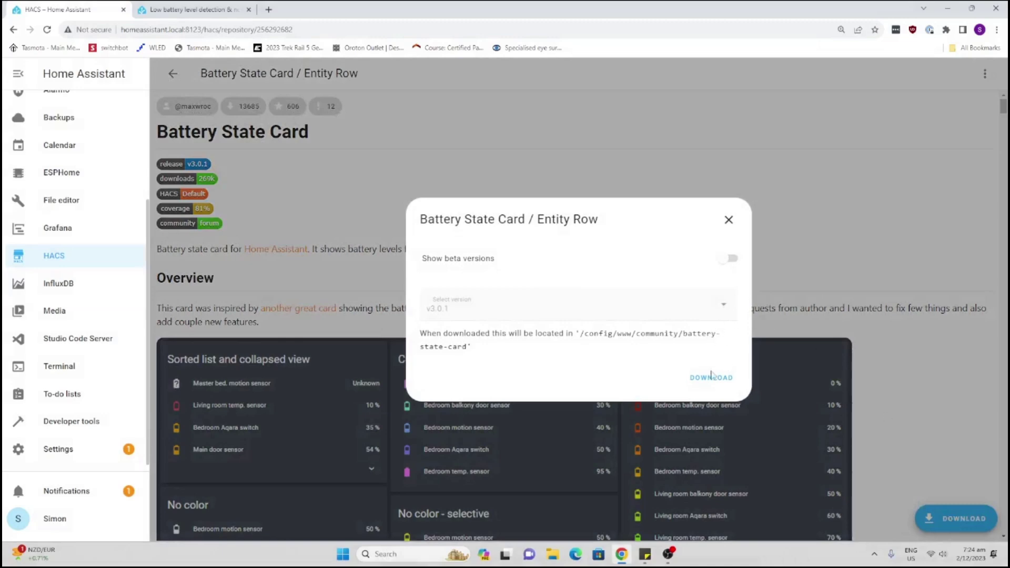
pyautogui.click(711, 379)
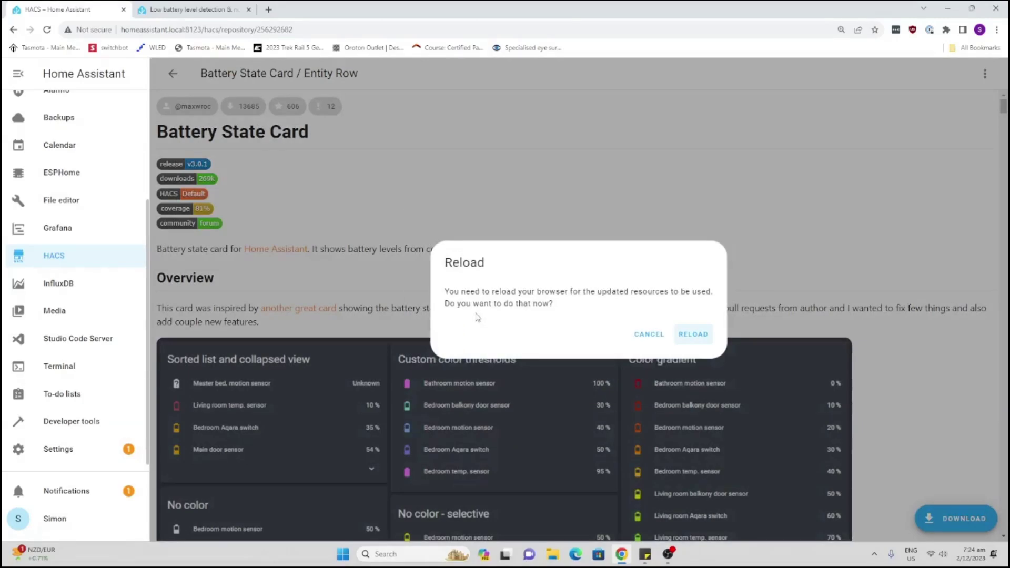
pyautogui.click(693, 334)
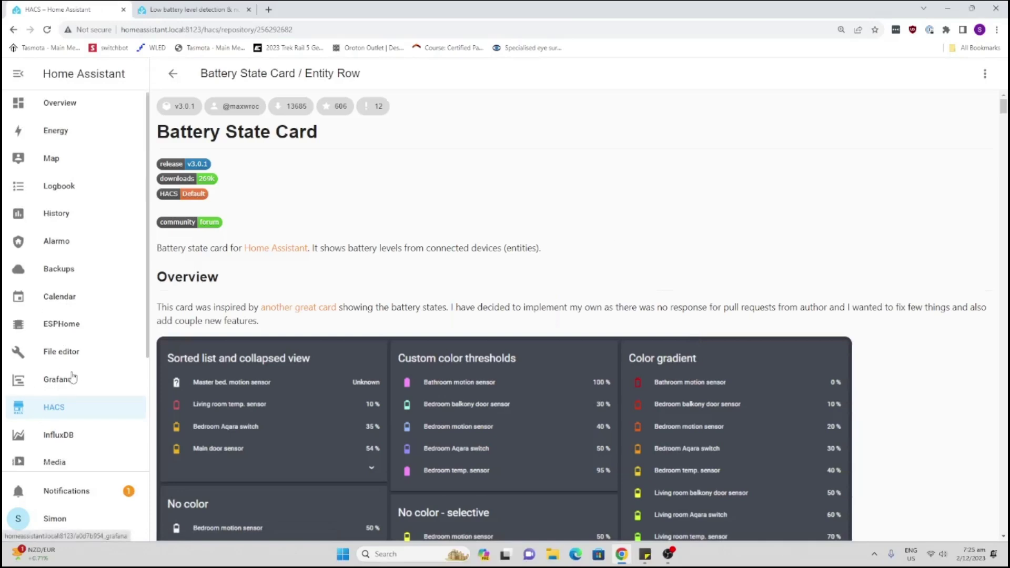
# Open the Overview dashboard's Batteries view and put it into edit mode
pyautogui.scroll(-3, 84, 420)
pyautogui.click(98, 459)
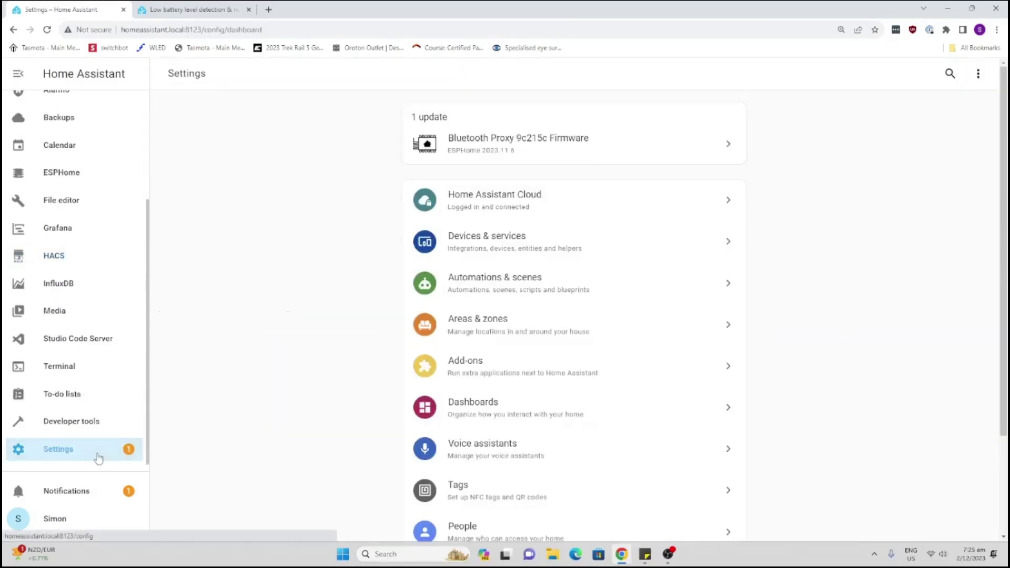
pyautogui.scroll(3, 74, 250)
pyautogui.click(59, 116)
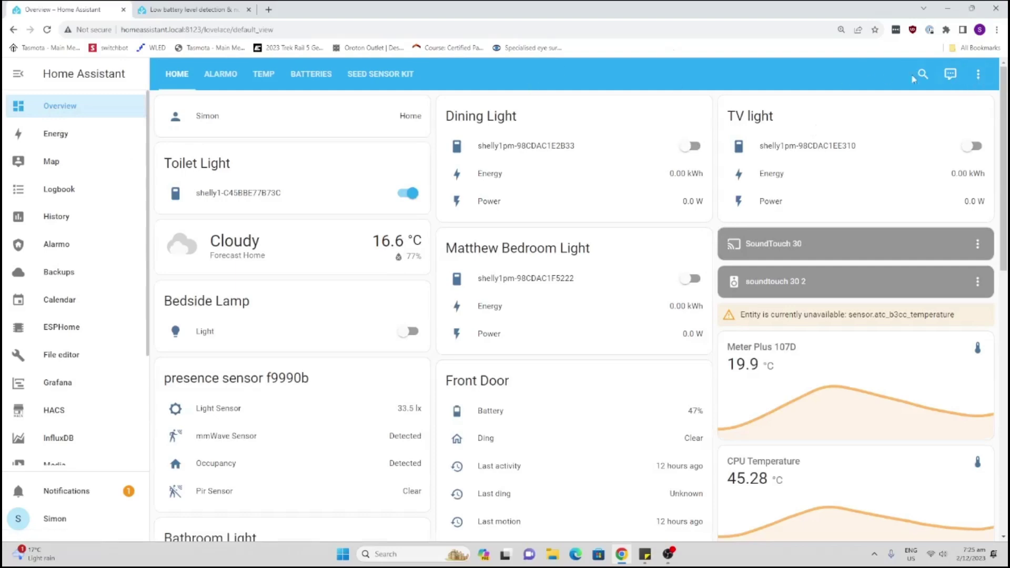
pyautogui.click(310, 79)
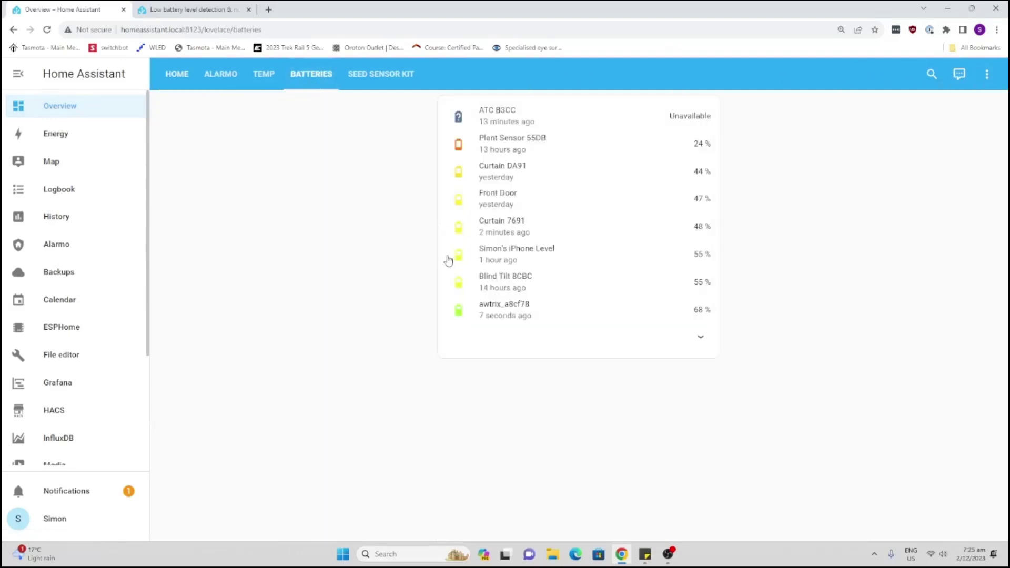
pyautogui.click(988, 76)
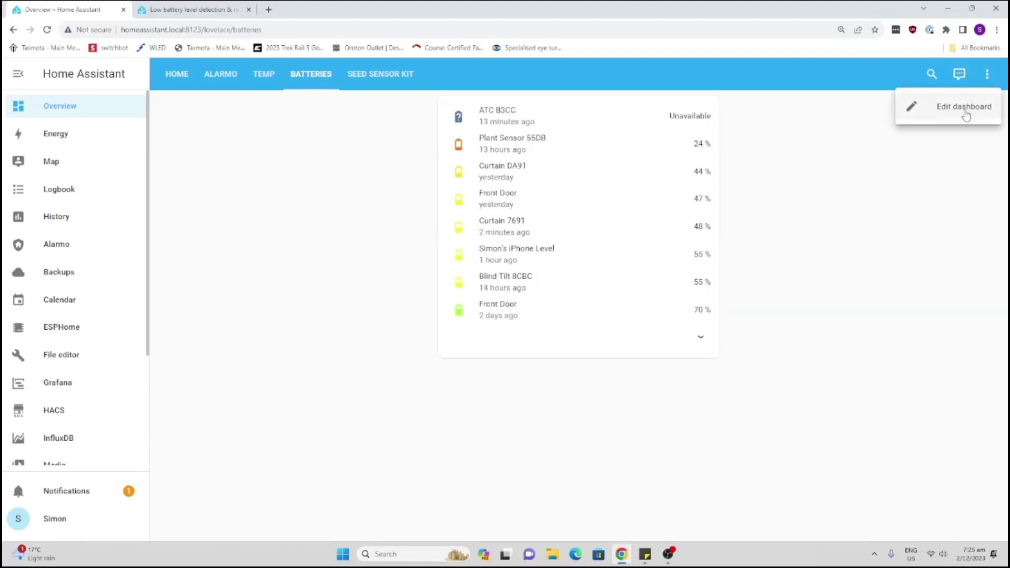
pyautogui.click(965, 112)
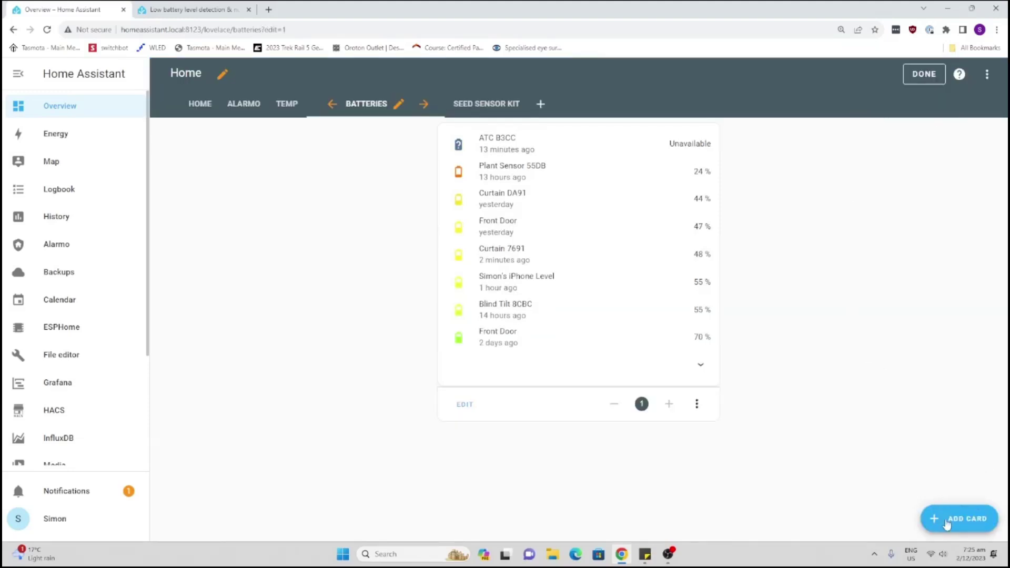
# Add a Custom: Battery state card found by searching 'bat', save it, and finish editing
pyautogui.click(962, 513)
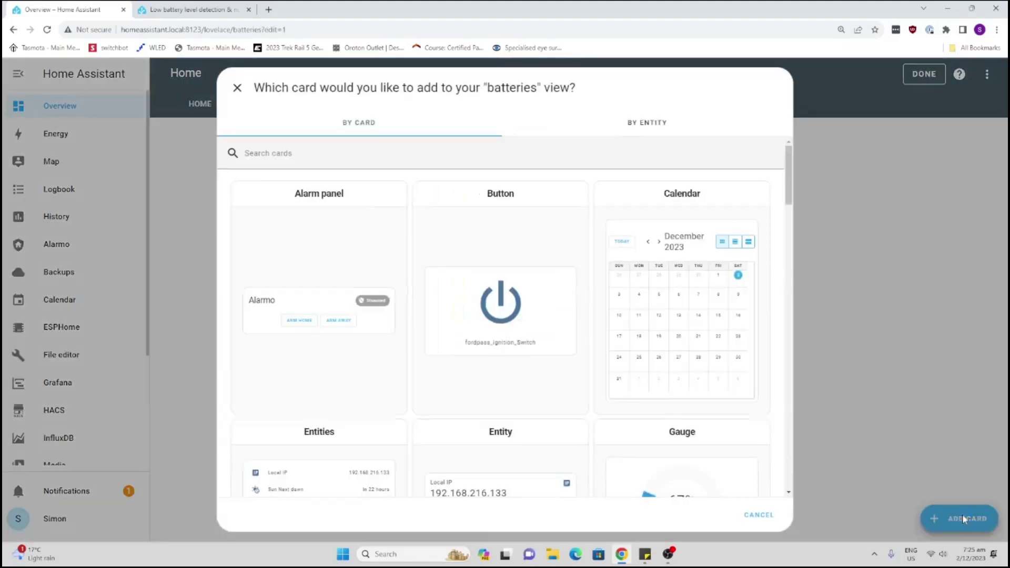
pyautogui.click(398, 156)
pyautogui.write('batt')
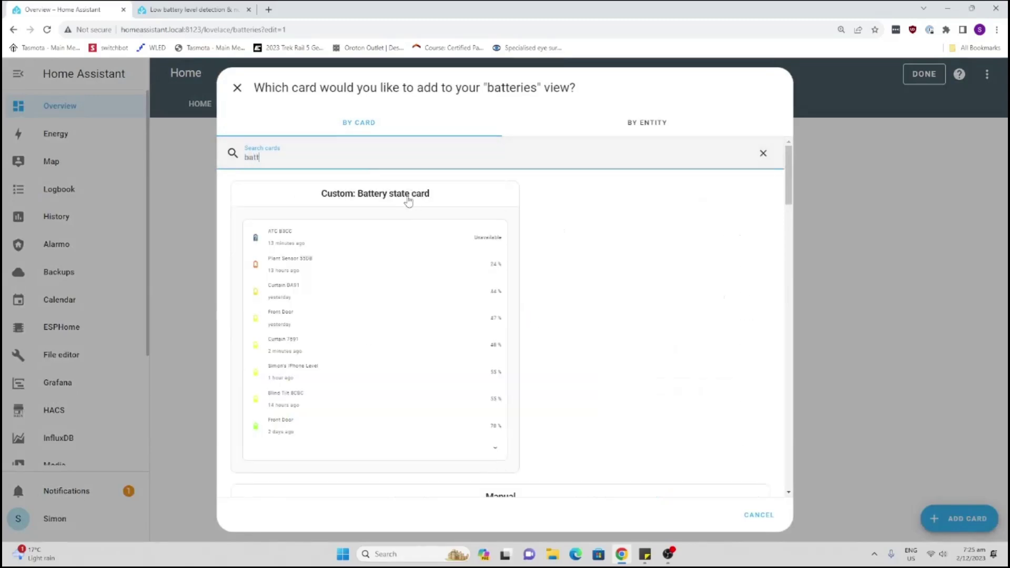
pyautogui.click(408, 199)
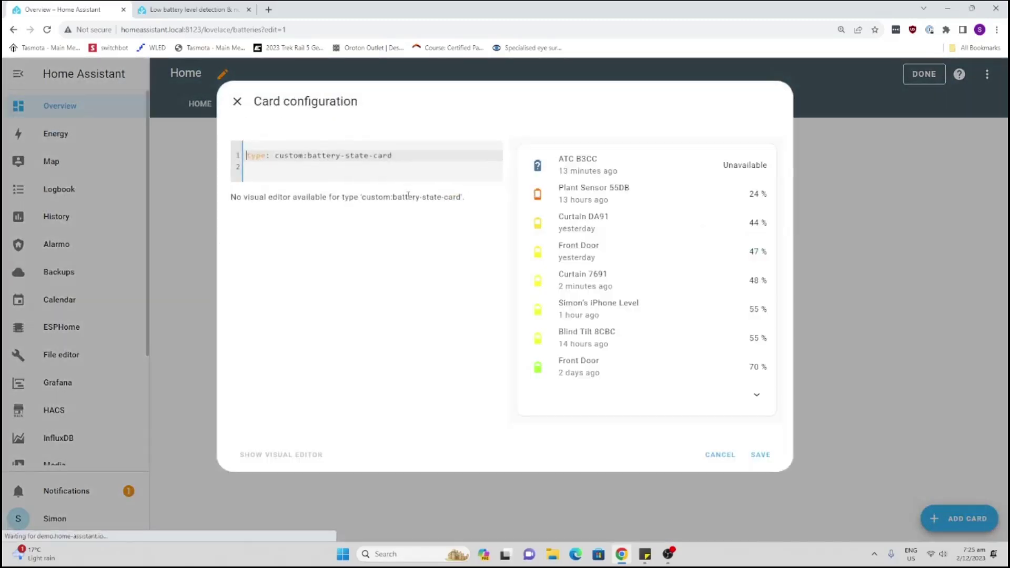
pyautogui.click(759, 454)
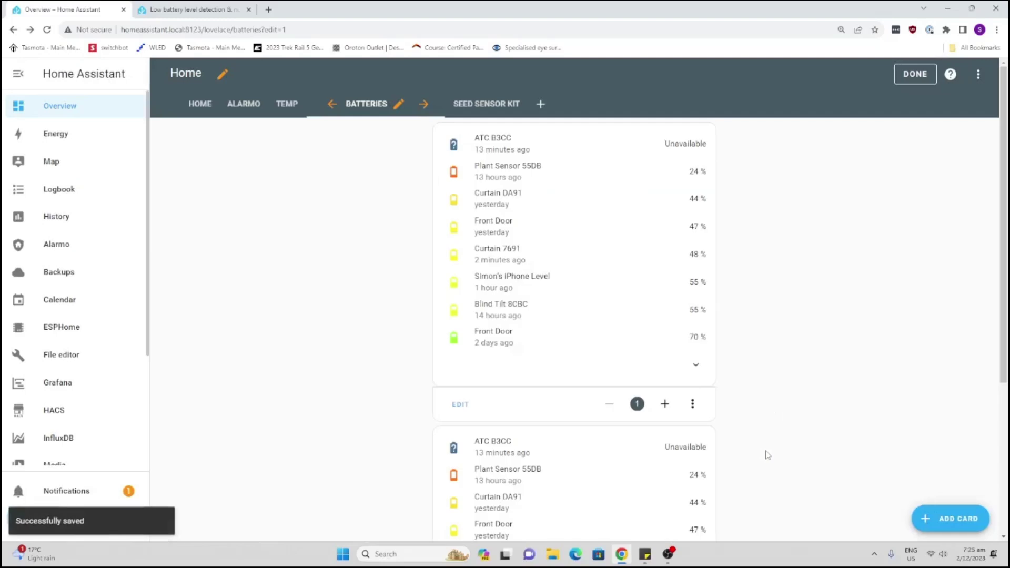
pyautogui.scroll(-4, 593, 374)
pyautogui.scroll(5, 582, 392)
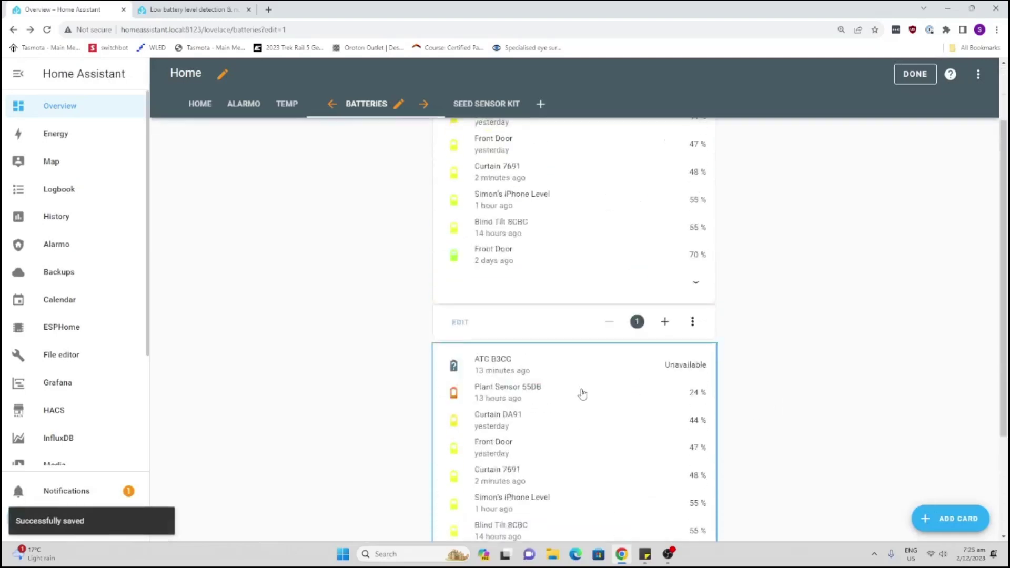
pyautogui.click(901, 78)
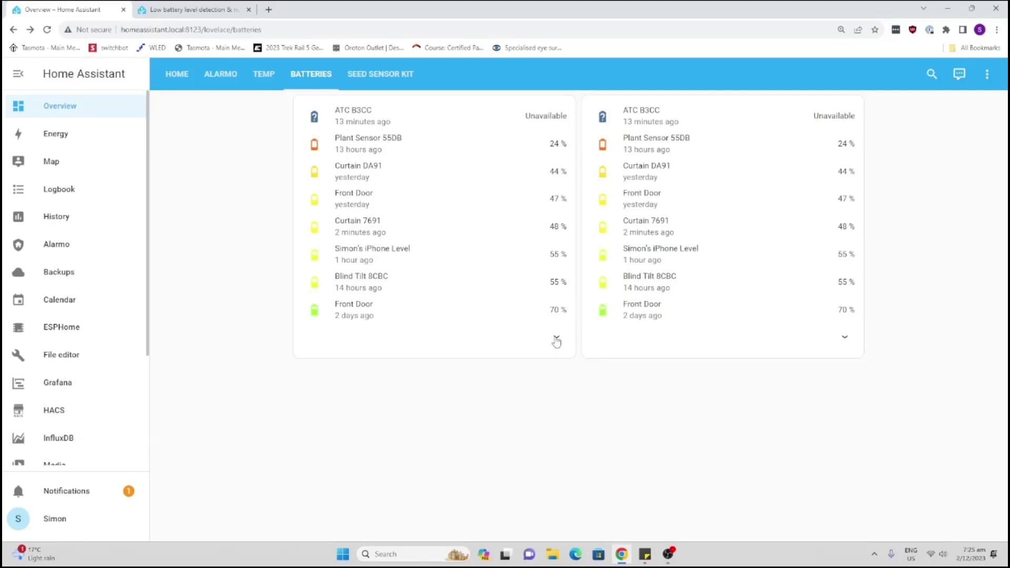
# Expand the left Battery State Card to reveal devices charged from 70% to 93%
pyautogui.click(556, 339)
pyautogui.scroll(-3, 489, 350)
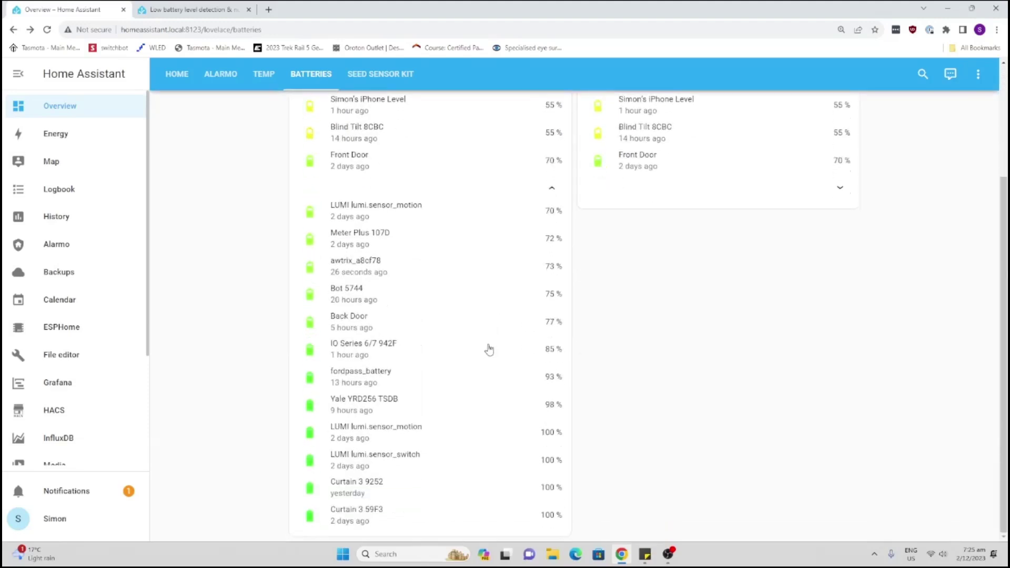
pyautogui.scroll(3, 489, 350)
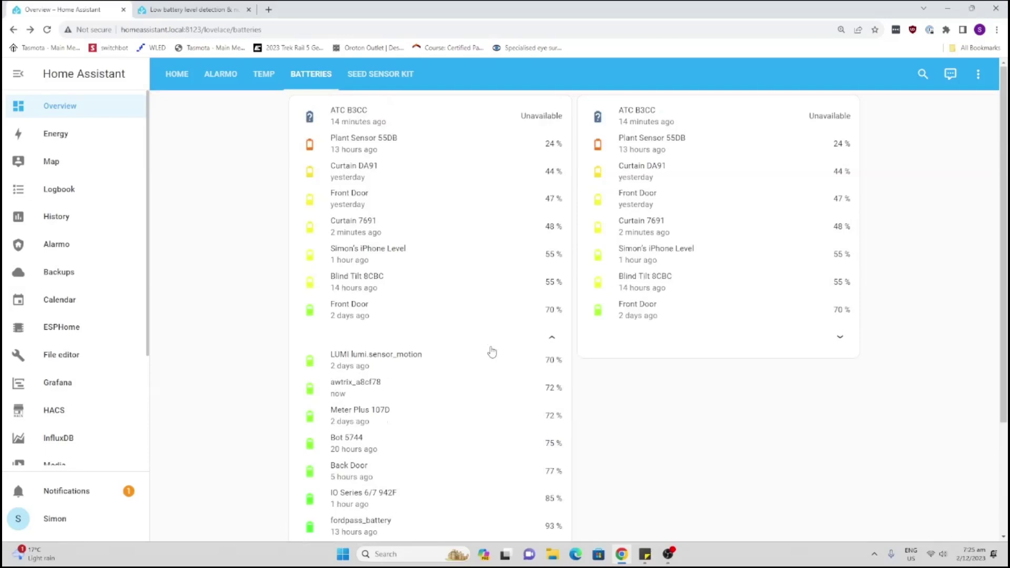